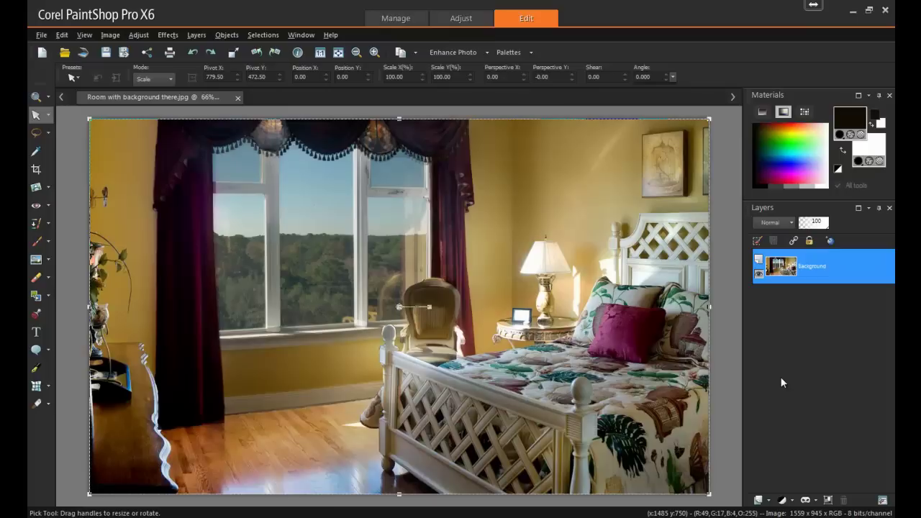
# Step: Promote the Background layer to a regular layer named Raster 1
pyautogui.rightClick(817, 278)
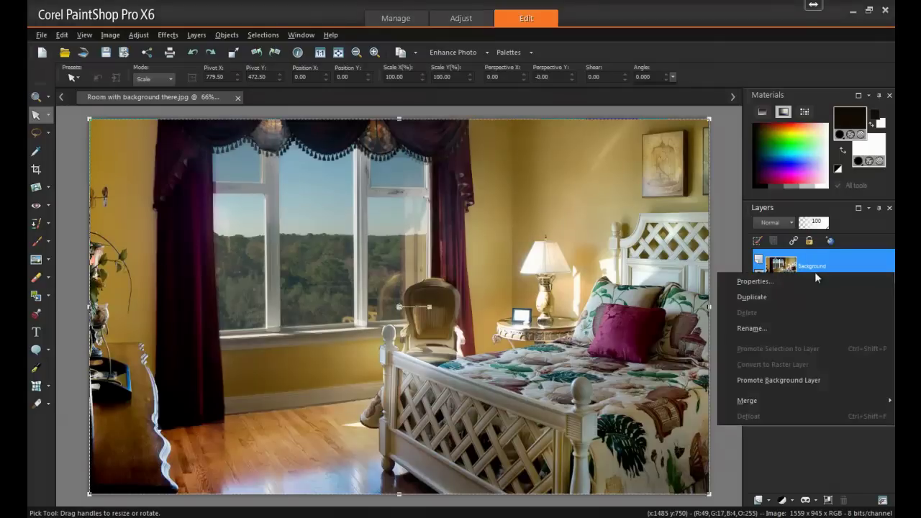
pyautogui.click(804, 380)
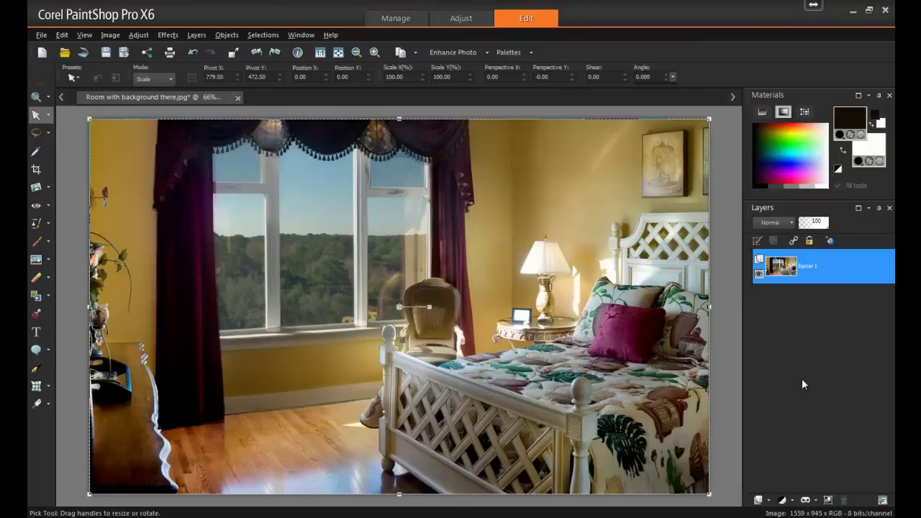
# Step: Set up the Freehand Selection tool with Point to point type and Add mode
pyautogui.click(49, 134)
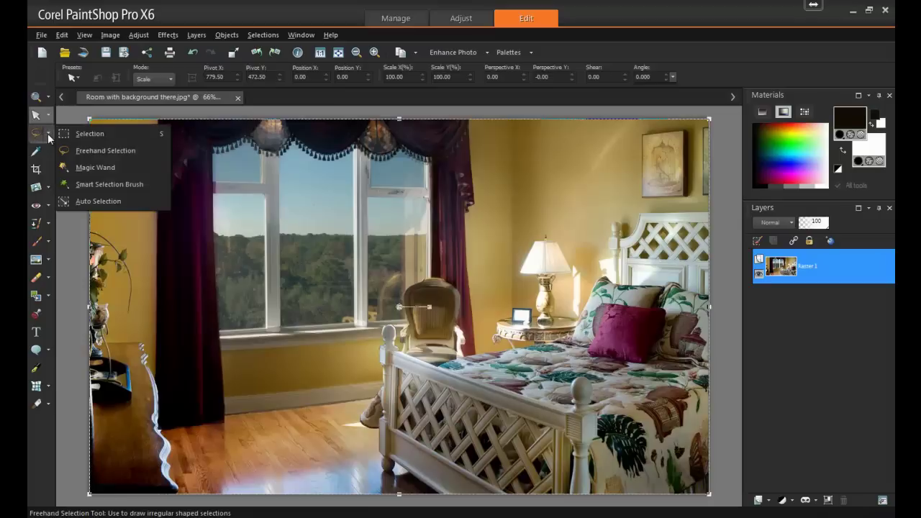
pyautogui.click(113, 152)
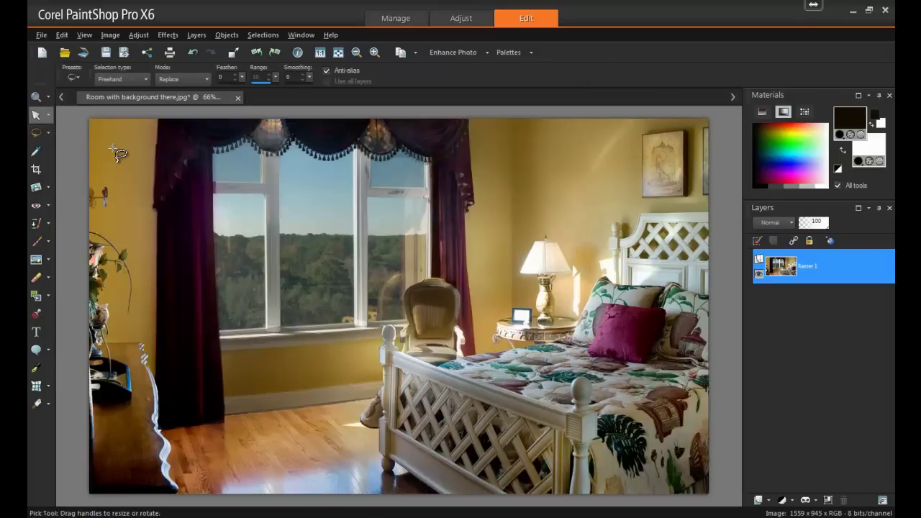
pyautogui.click(146, 79)
pyautogui.click(128, 111)
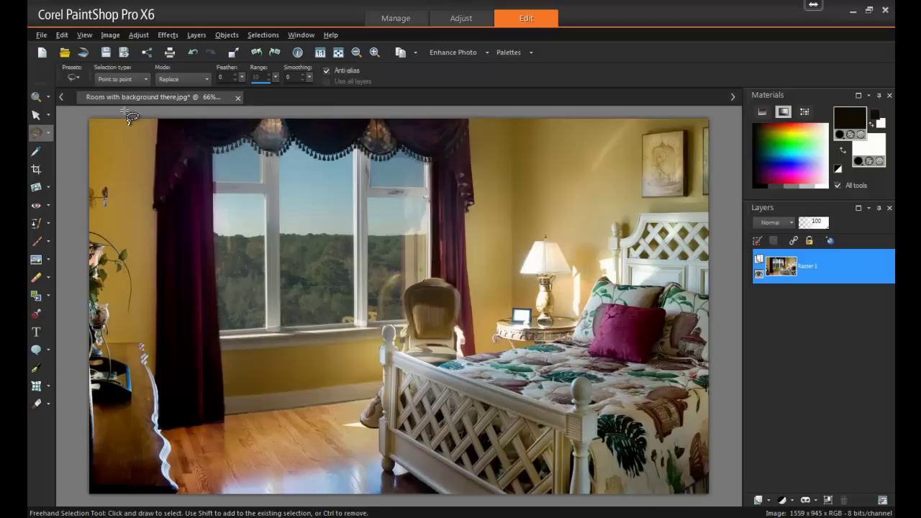
pyautogui.click(201, 78)
pyautogui.click(188, 106)
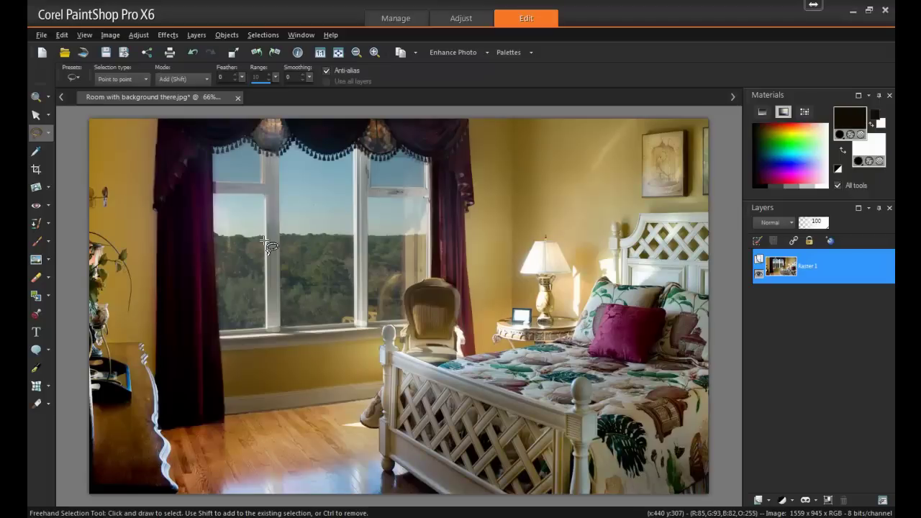
# Step: Outline the window pane point by point and close it into a selection
pyautogui.click(214, 193)
pyautogui.click(264, 192)
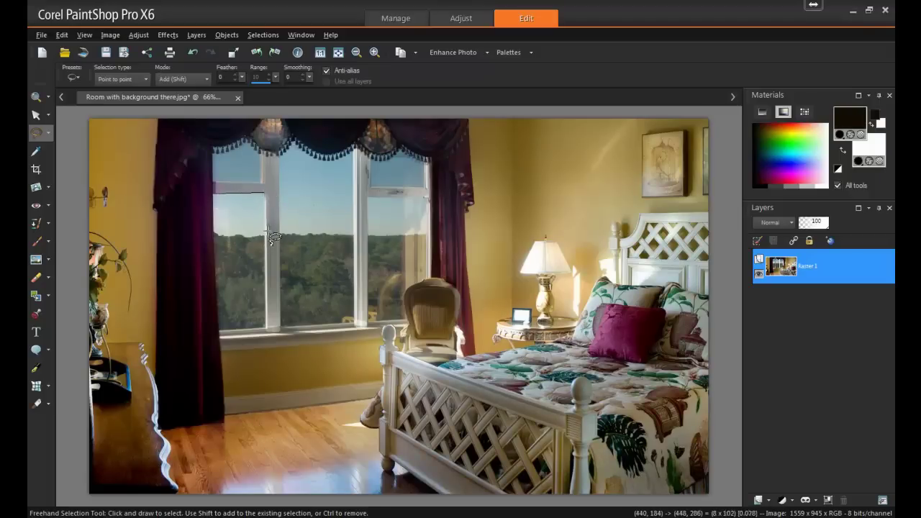
pyautogui.click(266, 330)
pyautogui.click(218, 330)
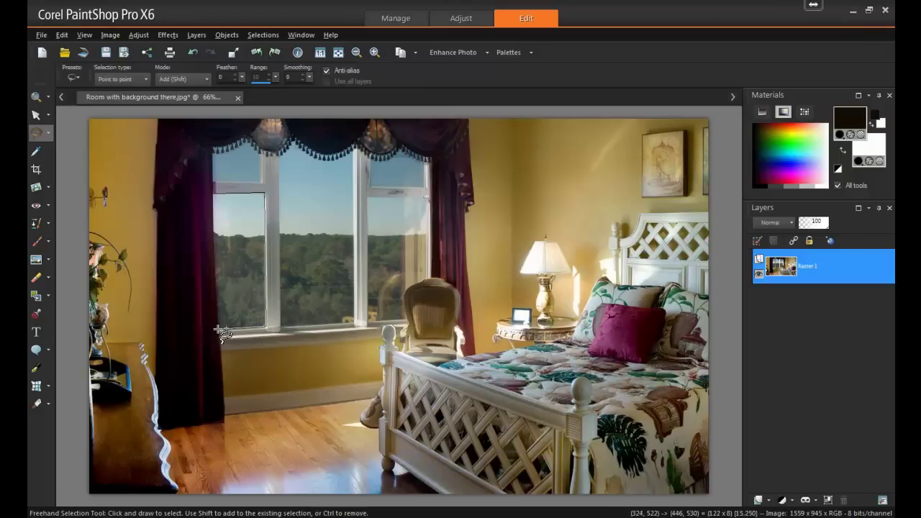
pyautogui.doubleClick(213, 194)
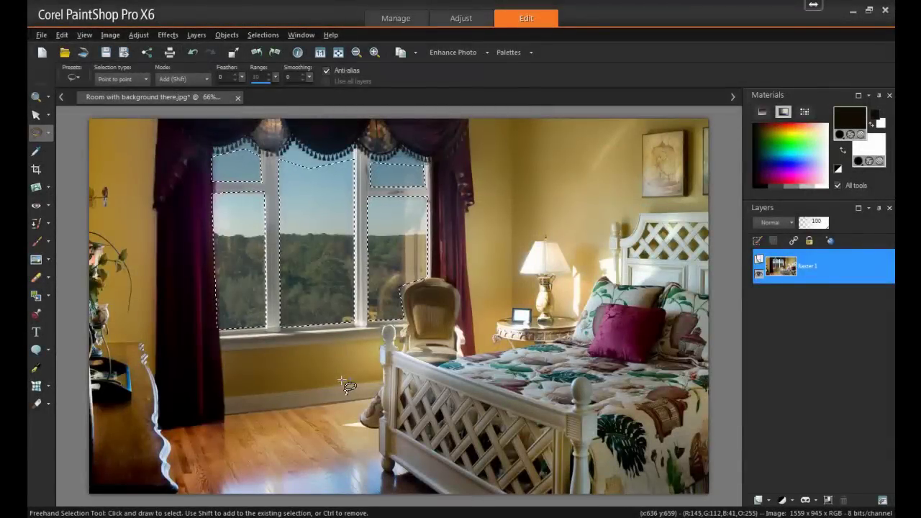
# Step: Delete the selected panes and erase the sky between the left curtain tassels
pyautogui.press('Delete')
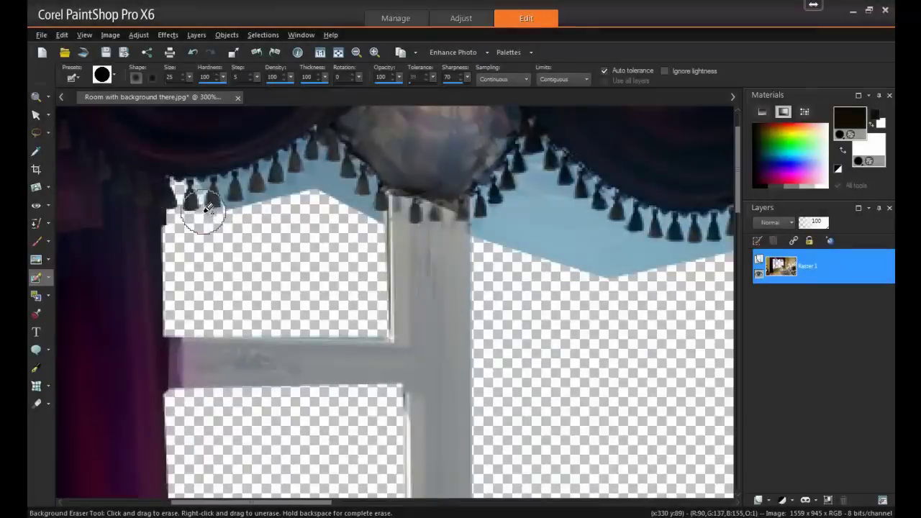
pyautogui.moveTo(207, 208)
pyautogui.mouseDown()
pyautogui.moveTo(252, 196)
pyautogui.moveTo(250, 180)
pyautogui.moveTo(249, 196)
pyautogui.moveTo(274, 194)
pyautogui.moveTo(264, 172)
pyautogui.moveTo(291, 158)
pyautogui.mouseUp()
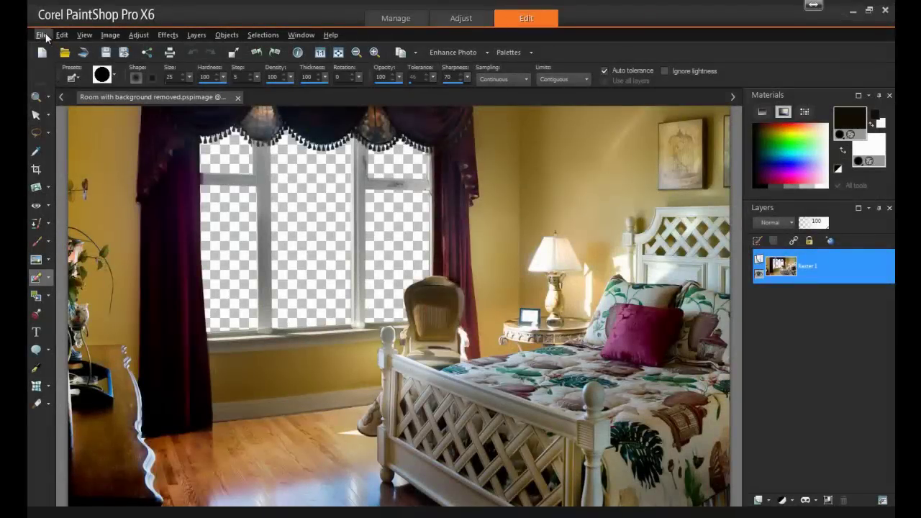
# Step: Open 1419879_52762483 (1).jpg and select the entire planet image
pyautogui.click(43, 35)
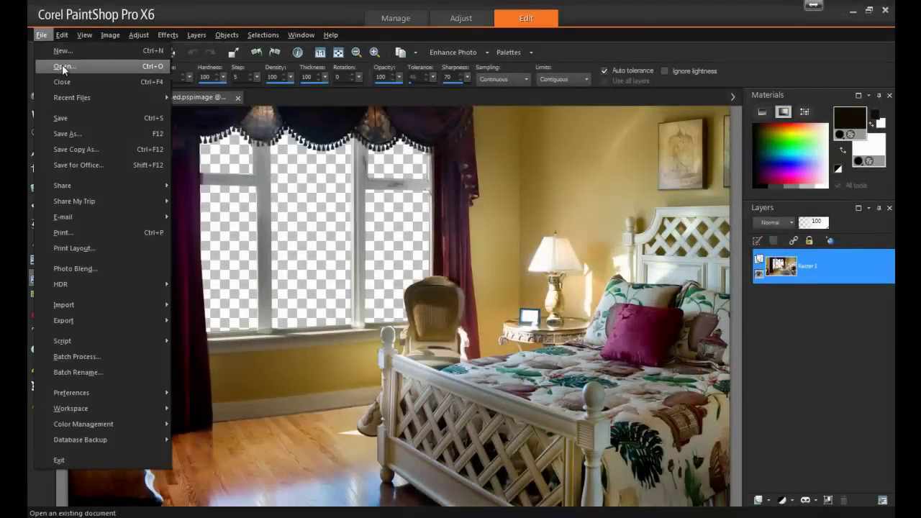
pyautogui.click(62, 64)
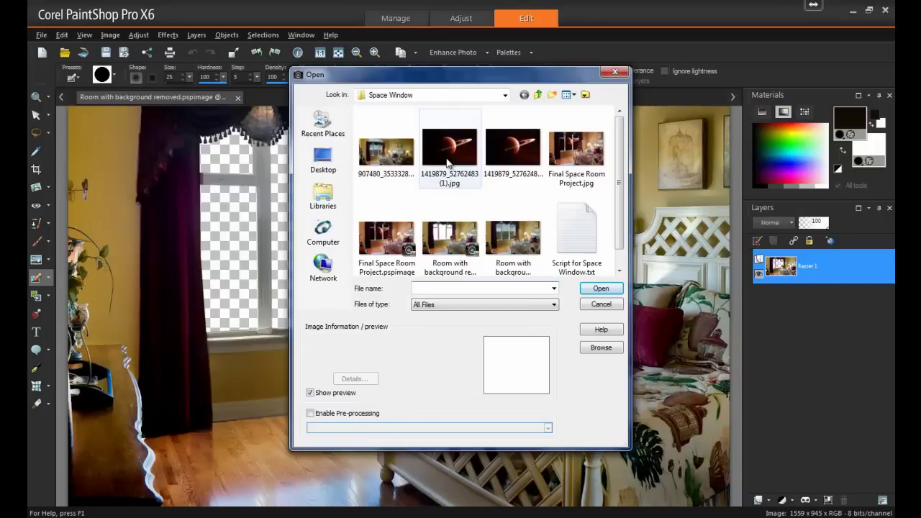
pyautogui.click(449, 160)
pyautogui.click(601, 290)
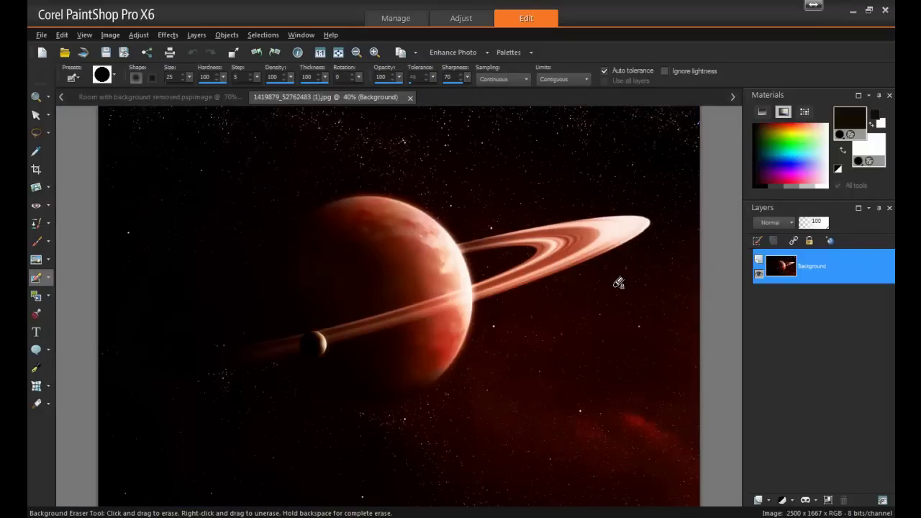
pyautogui.hotkey('ctrl', 'a')
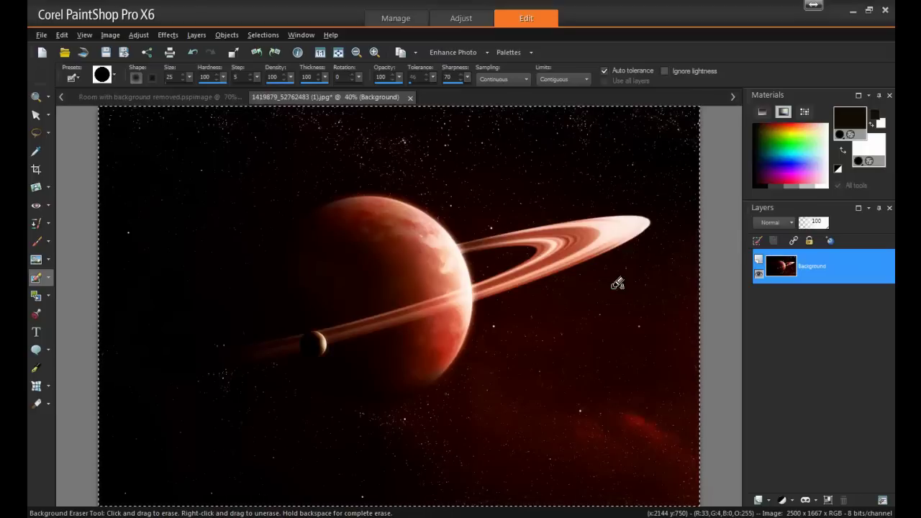
# Step: Copy the planet image and paste it into the bedroom photo as new layer Raster 2
pyautogui.click(61, 35)
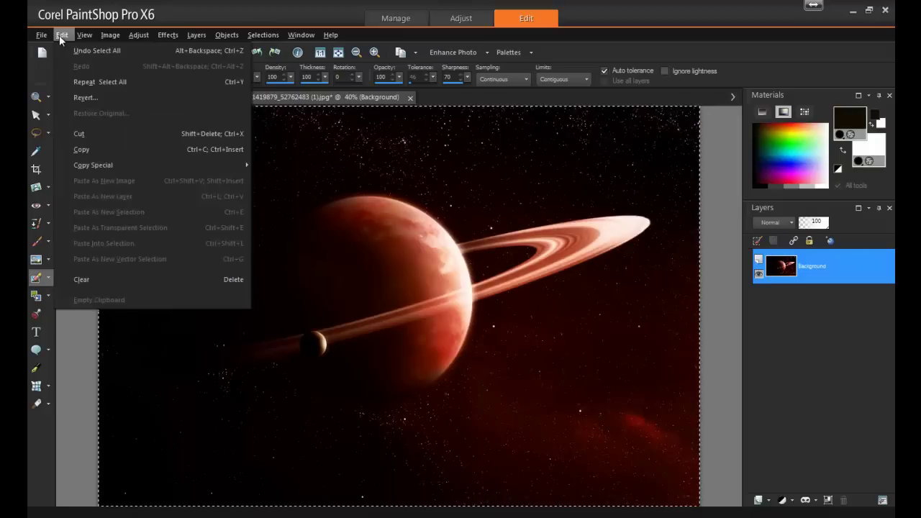
pyautogui.click(139, 153)
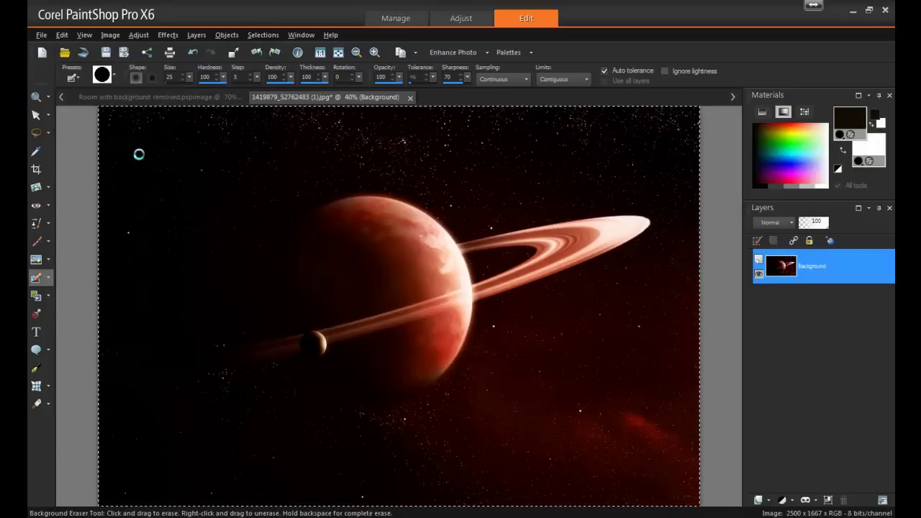
pyautogui.click(161, 97)
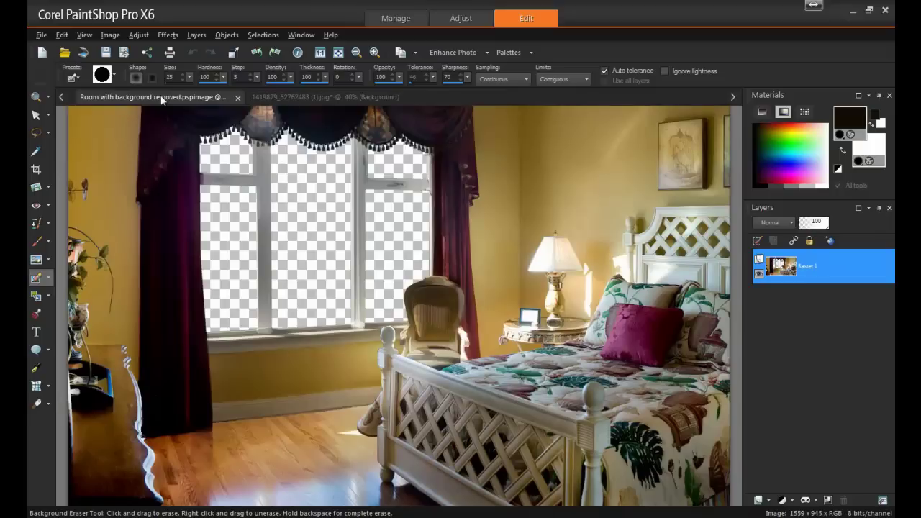
pyautogui.click(62, 35)
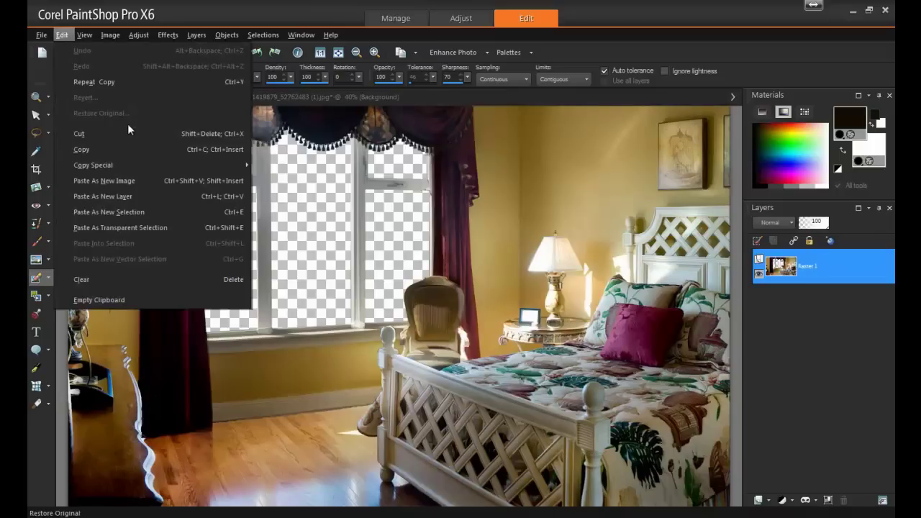
pyautogui.click(103, 197)
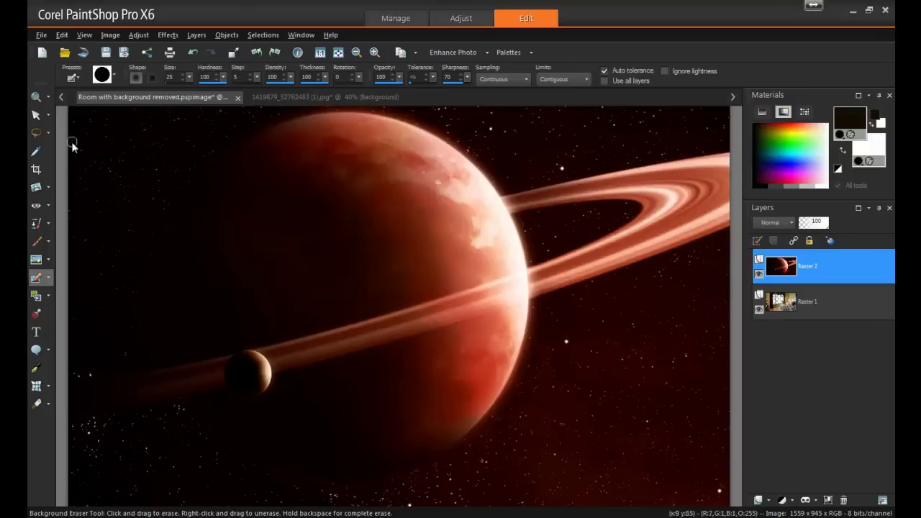
# Step: Shrink the planet layer with the Pick tool and move it over the window
pyautogui.click(33, 115)
pyautogui.scroll(-1, 210, 210)
pyautogui.scroll(-4, 209, 210)
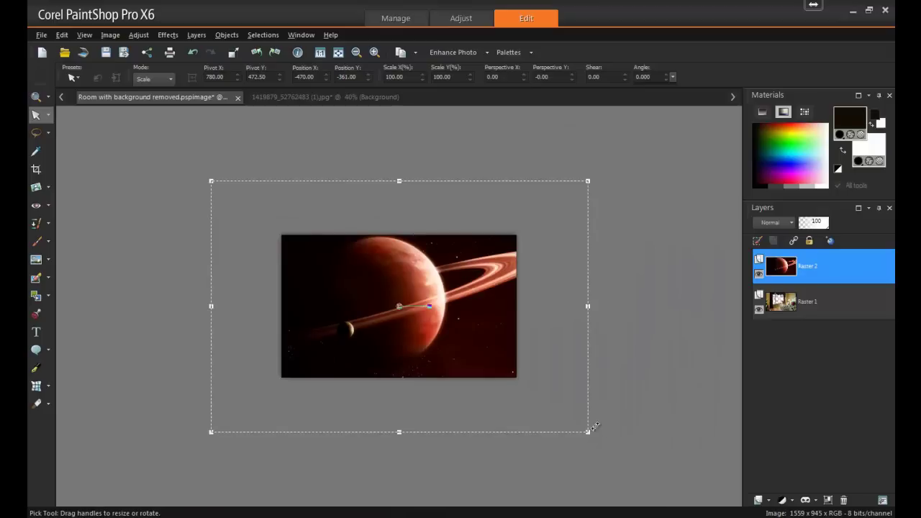
pyautogui.moveTo(589, 433); pyautogui.dragTo(307, 244)
pyautogui.moveTo(257, 212); pyautogui.dragTo(365, 272)
# Step: Enlarge the planet to cover the window and send it beneath the room layer
pyautogui.scroll(2, 369, 309)
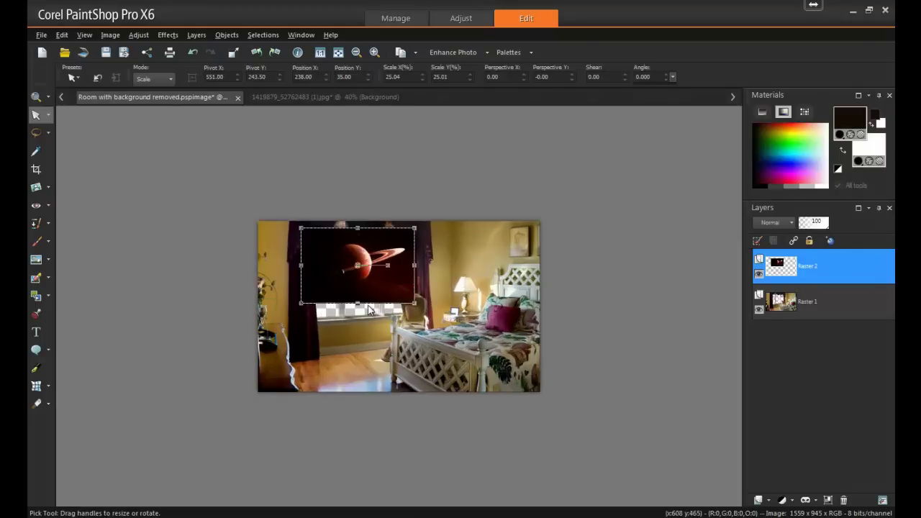
pyautogui.moveTo(420, 301); pyautogui.dragTo(397, 286)
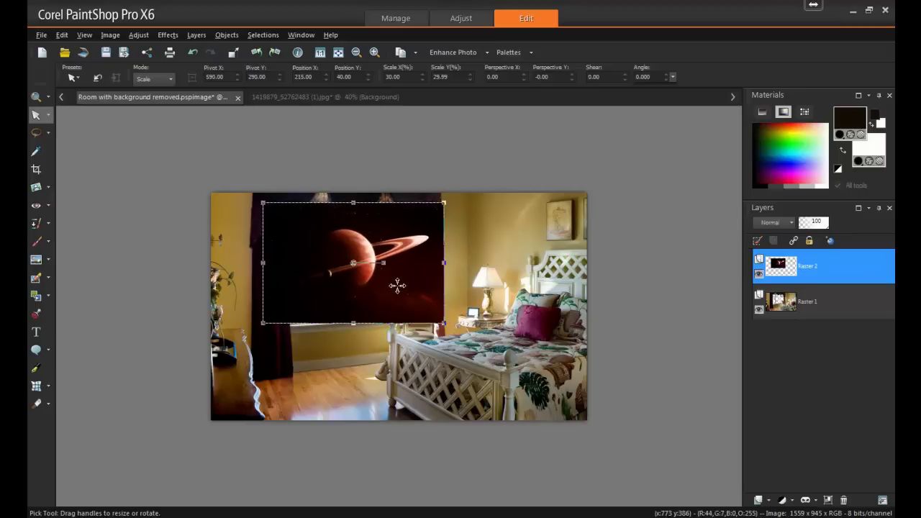
pyautogui.scroll(2, 342, 252)
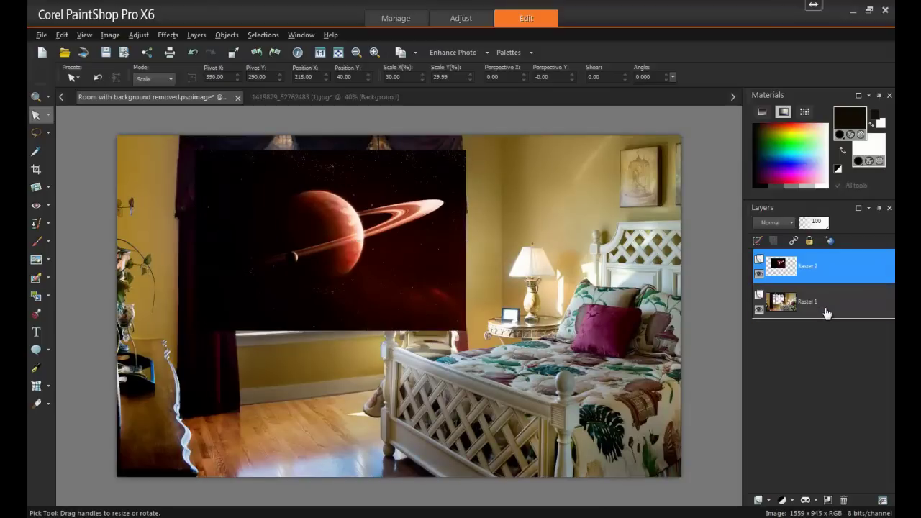
pyautogui.hotkey('ctrl', 'pagedown')
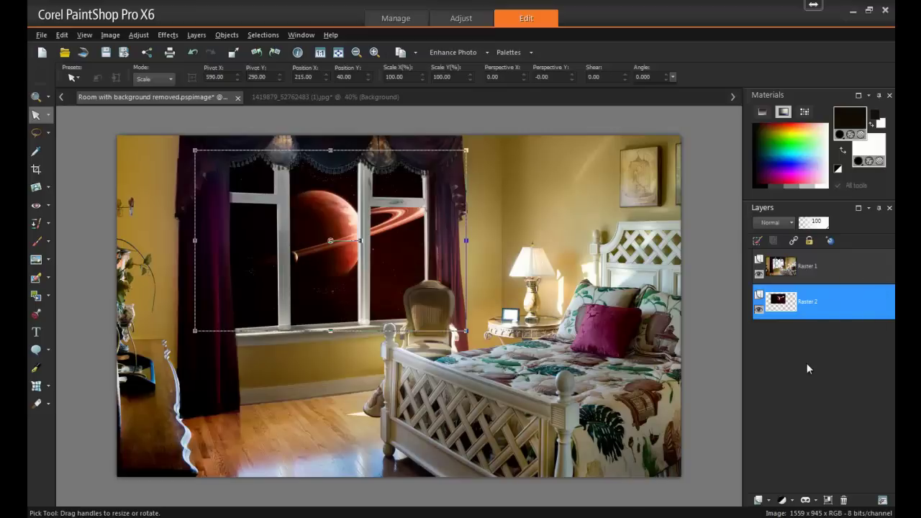
# Step: Select the Raster 1 room layer in the Layers palette
pyautogui.click(822, 279)
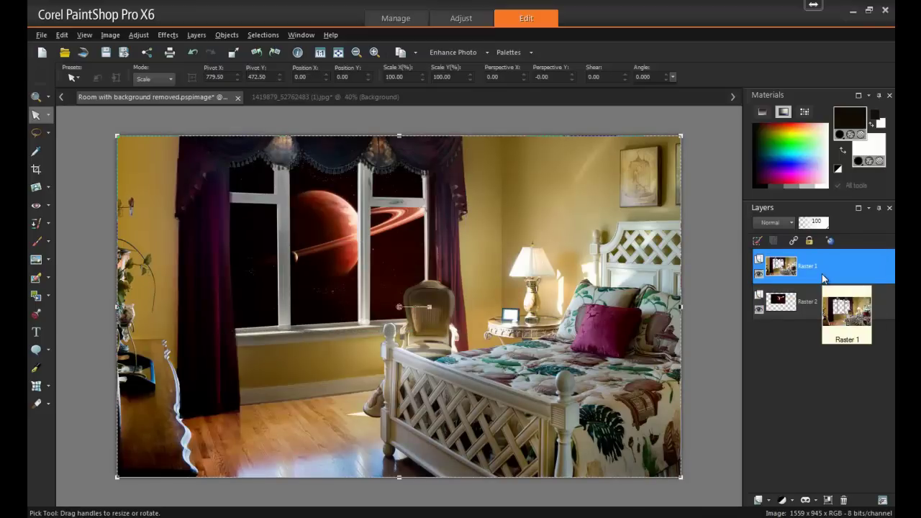
# Step: Open Film and Filters and pick the Night effect creative filter
pyautogui.click(163, 36)
pyautogui.moveTo(231, 72)
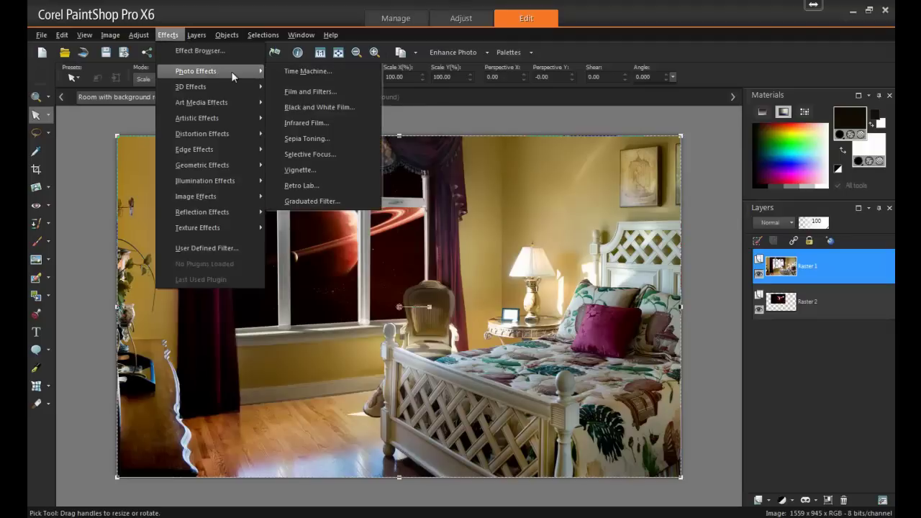
pyautogui.click(339, 97)
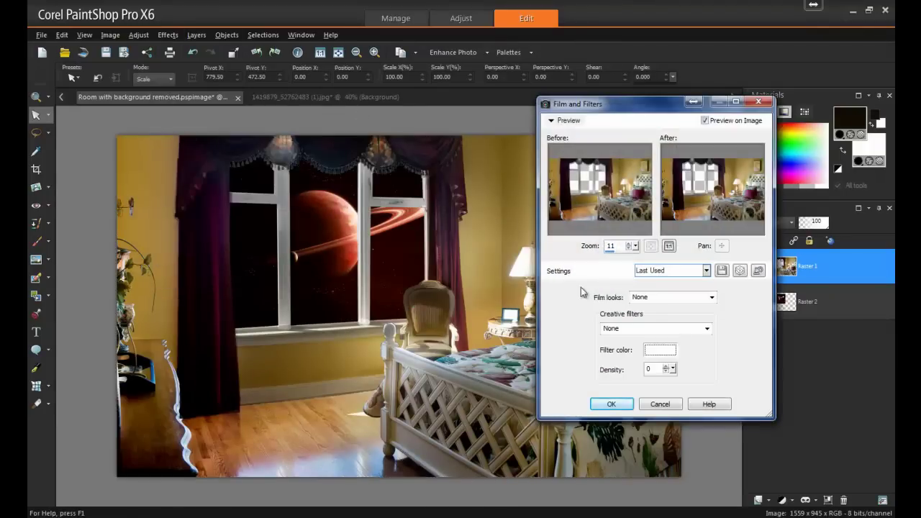
pyautogui.click(707, 330)
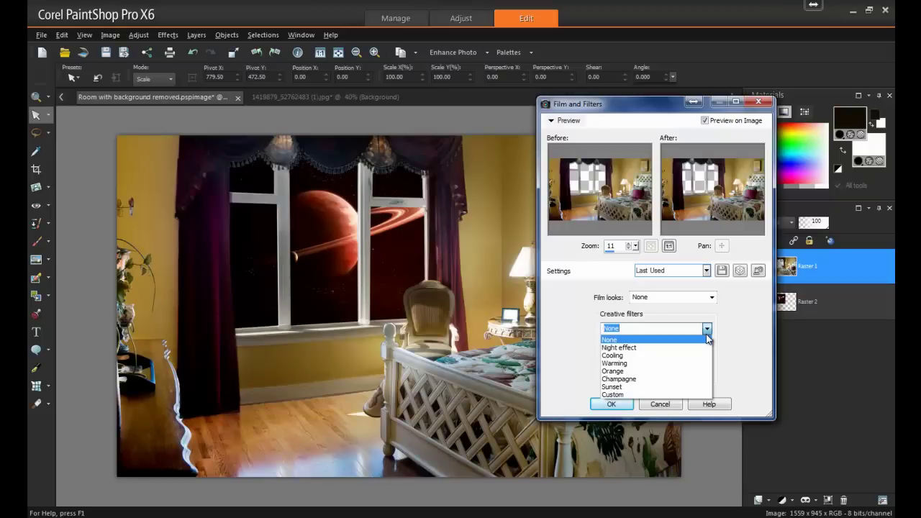
pyautogui.click(696, 347)
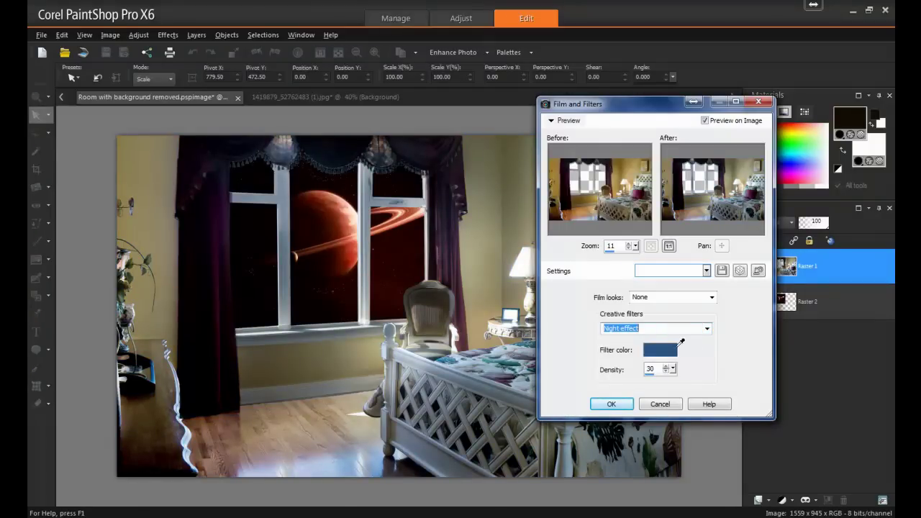
# Step: Change the filter colour to deep red #880a24, set density 25, and apply
pyautogui.click(667, 352)
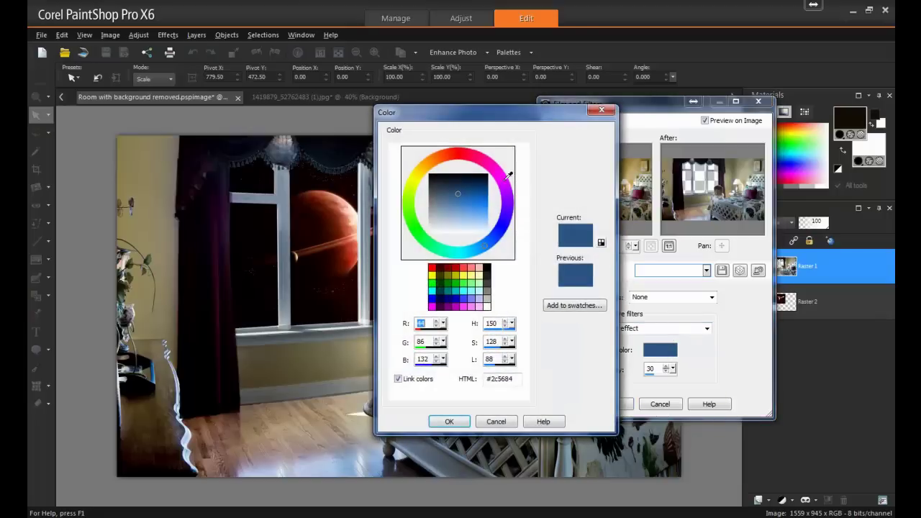
pyautogui.click(472, 147)
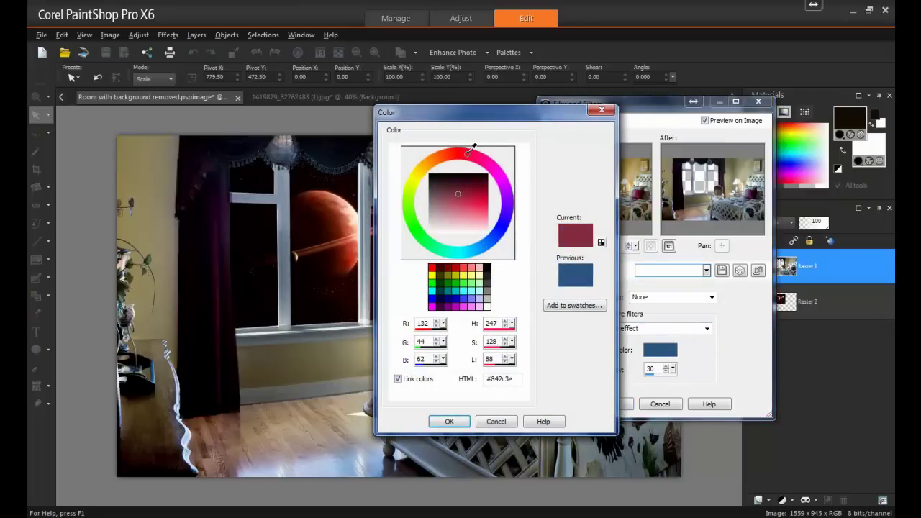
pyautogui.click(482, 187)
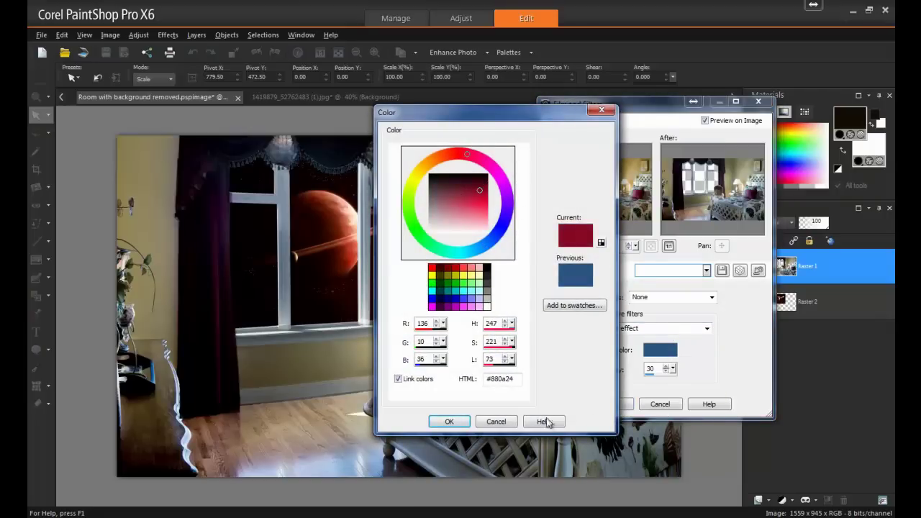
pyautogui.click(449, 422)
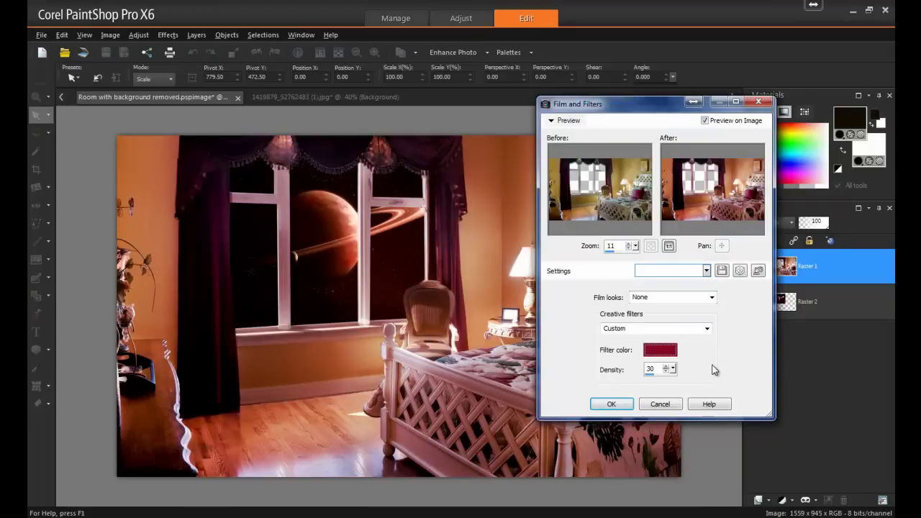
pyautogui.doubleClick(650, 369)
pyautogui.write('25')
pyautogui.click(611, 404)
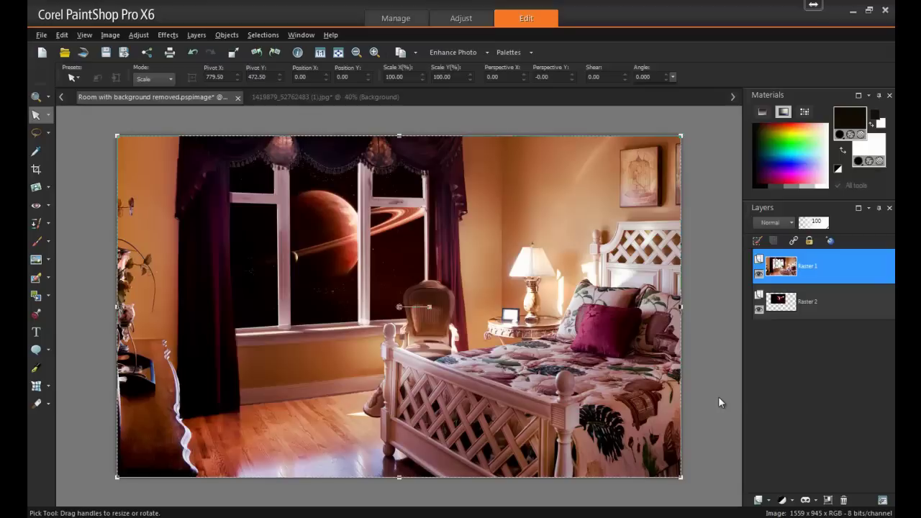
# Step: Save the image as Final Project in PSPIMAGE format
pyautogui.click(41, 35)
pyautogui.click(99, 128)
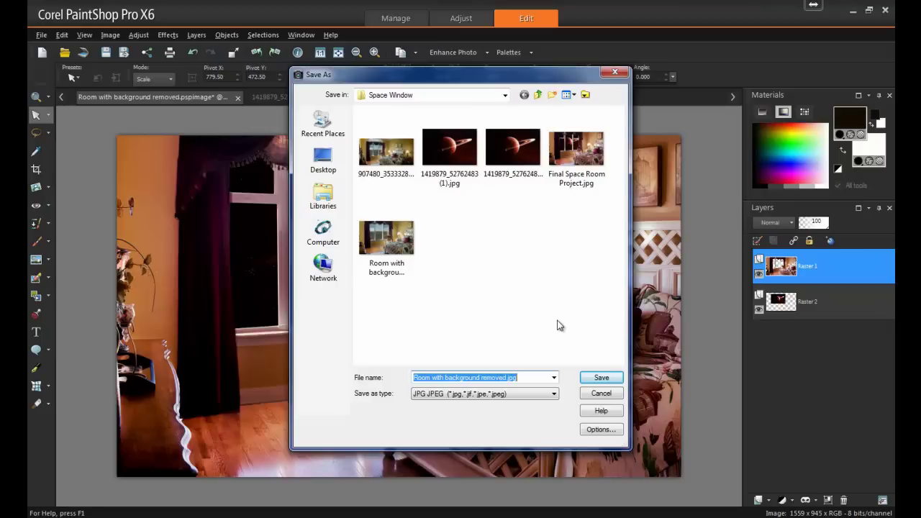
pyautogui.moveTo(504, 376); pyautogui.dragTo(347, 370)
pyautogui.write('Final')
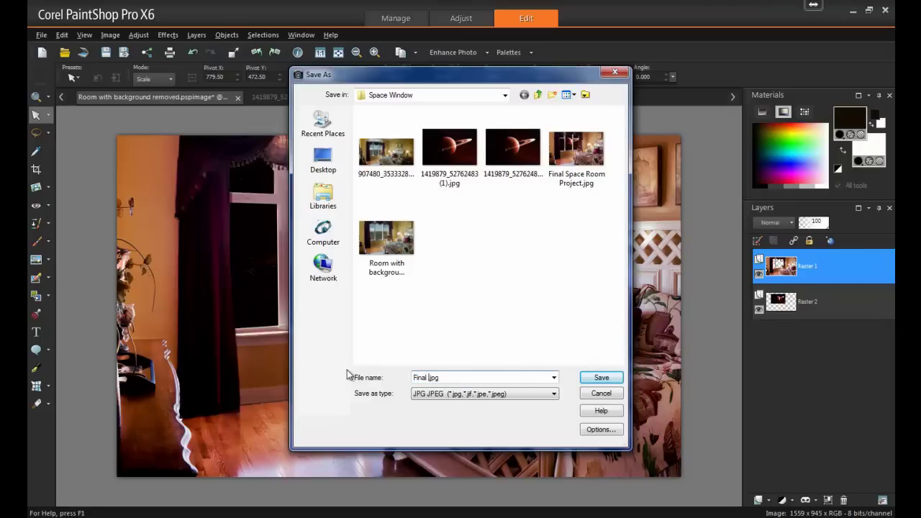
pyautogui.write('Project')
pyautogui.click(531, 394)
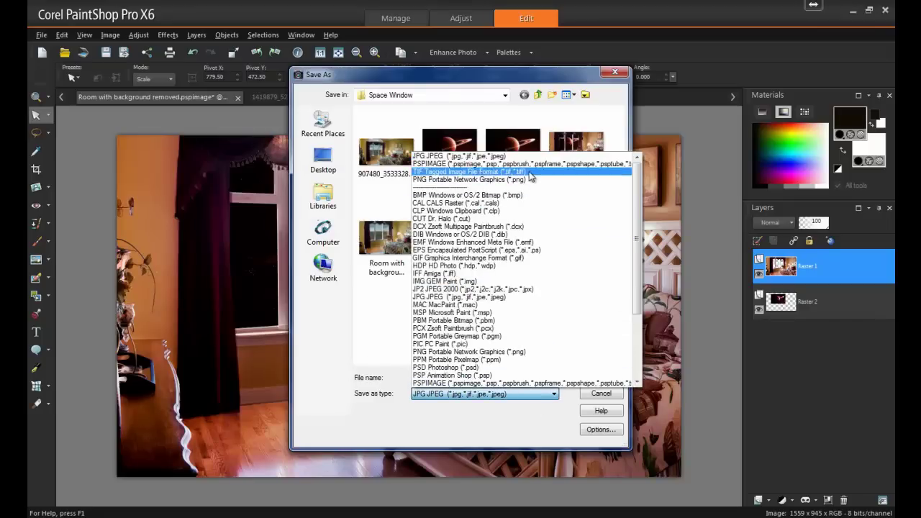
pyautogui.click(527, 164)
pyautogui.click(611, 380)
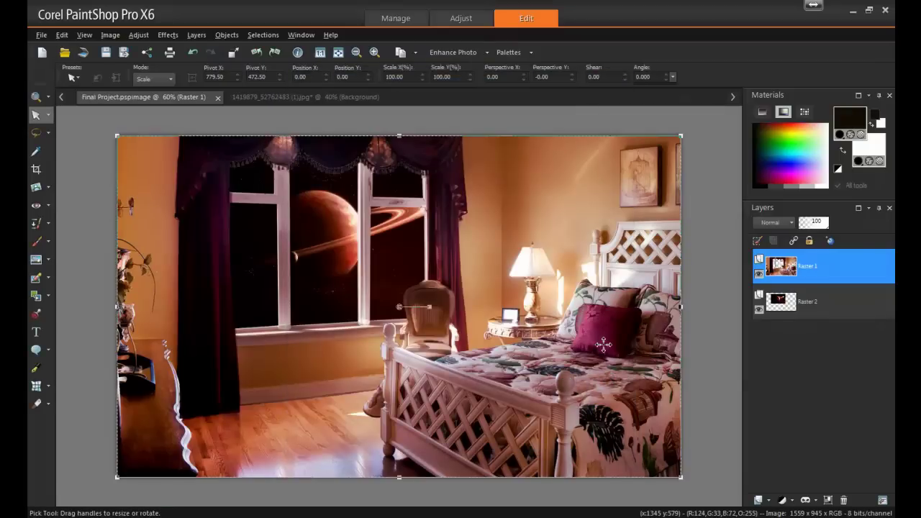
# Step: Save a merged JPEG copy as Final Project.jpg, accepting the flatten prompt
pyautogui.click(41, 35)
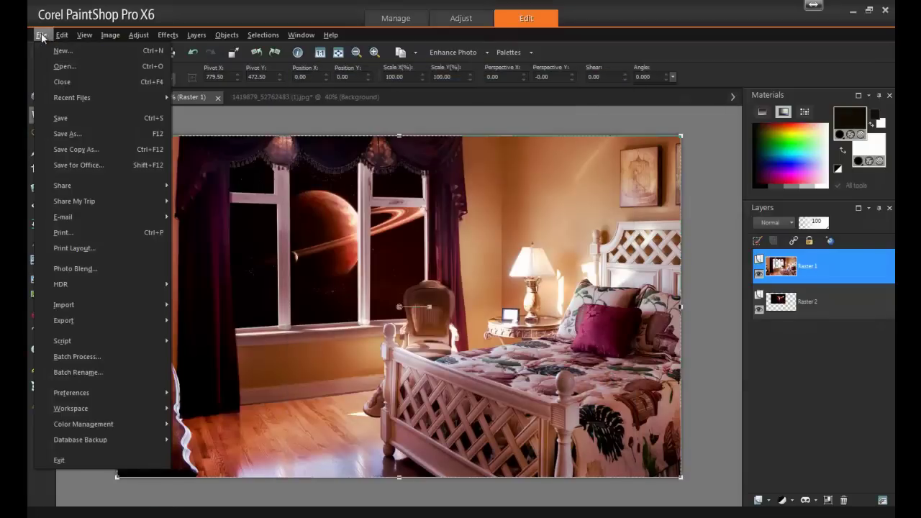
pyautogui.click(68, 133)
pyautogui.click(524, 394)
pyautogui.click(507, 166)
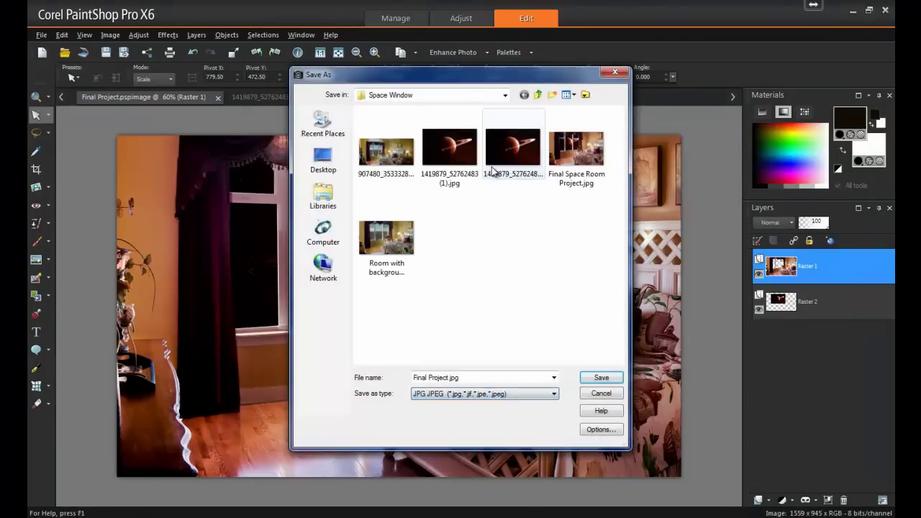
pyautogui.click(603, 377)
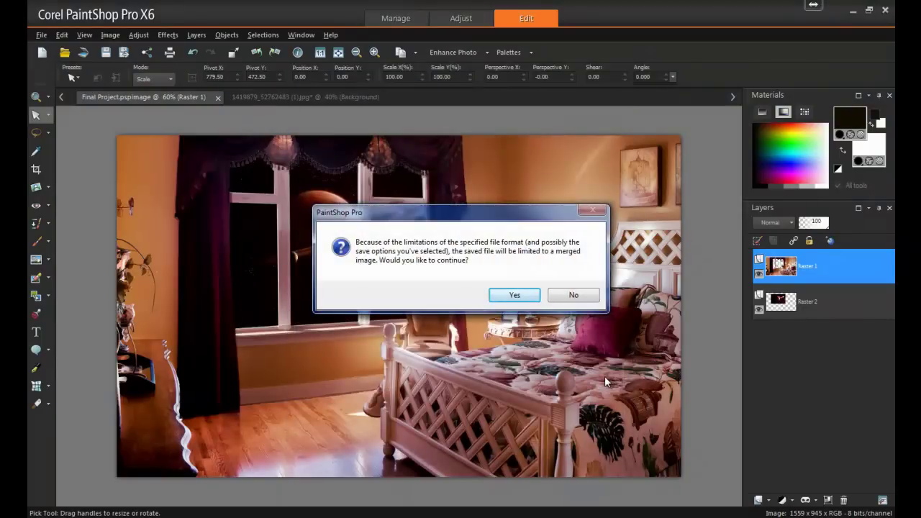
pyautogui.click(522, 297)
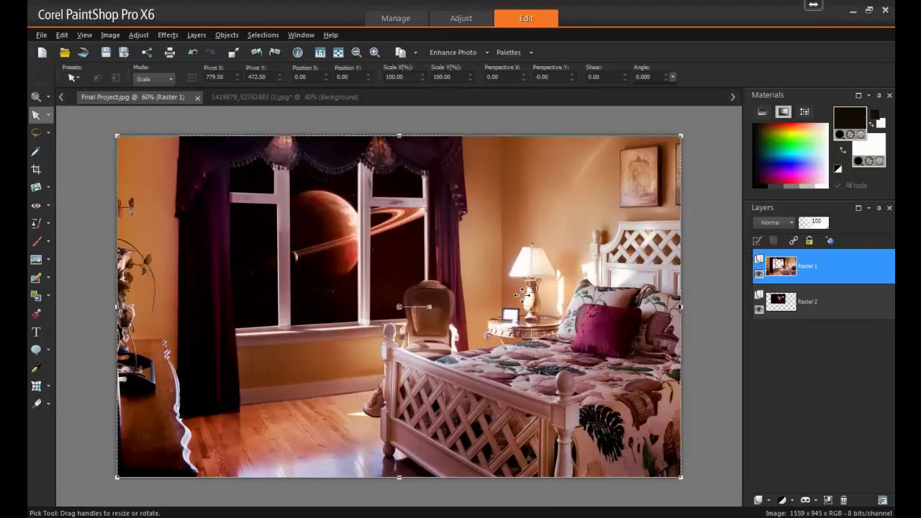